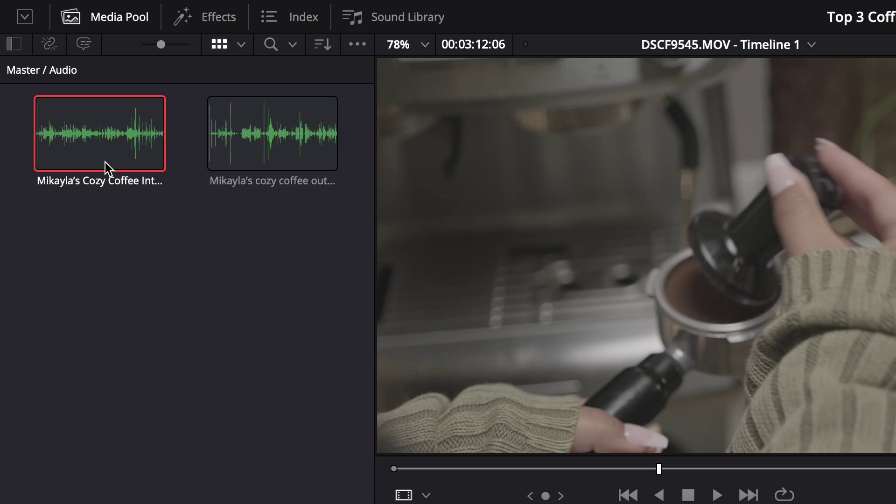
- Place the intro .m4a on a new A2 track at the timeline start, then select it with the first video and its camera audio
drag(54, 84, 167, 430)
drag(332, 362, 219, 346)
drag(409, 210, 289, 351)
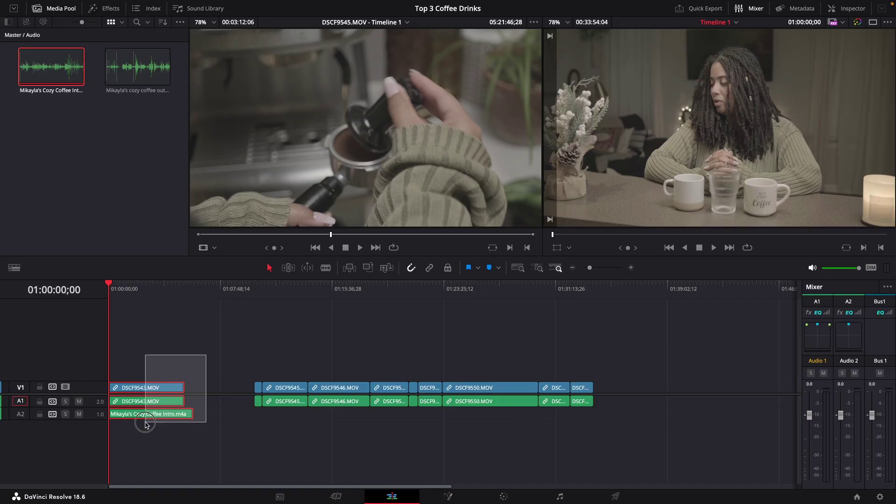
drag(145, 424, 149, 417)
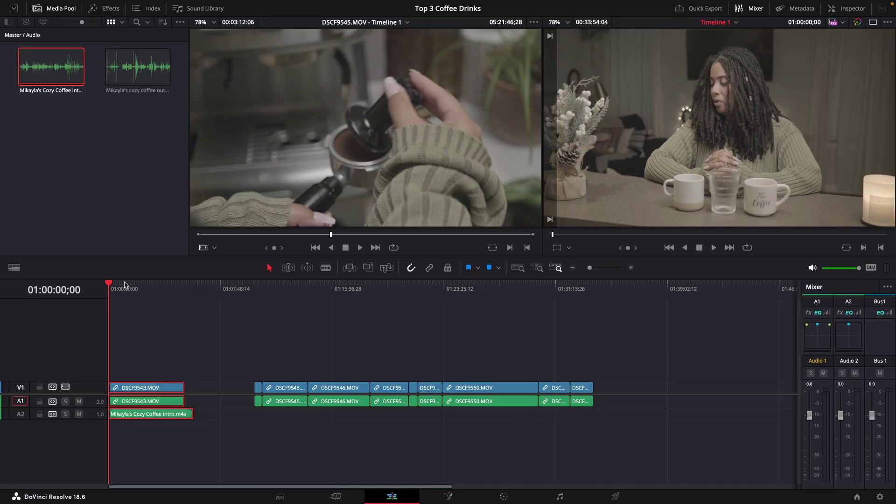
- Auto-align the selected clips Based On Waveform so the intro audio matches DSCF9543.MOV's sound
right_click(165, 387)
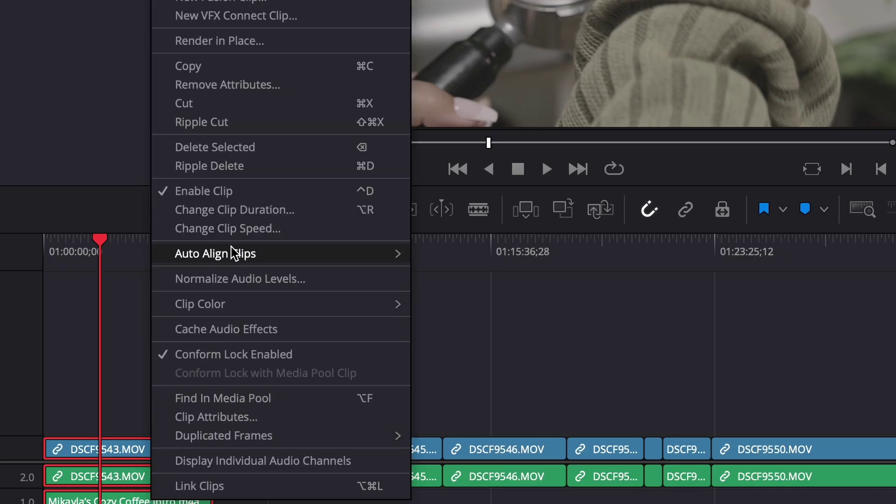
mouse_move(254, 257)
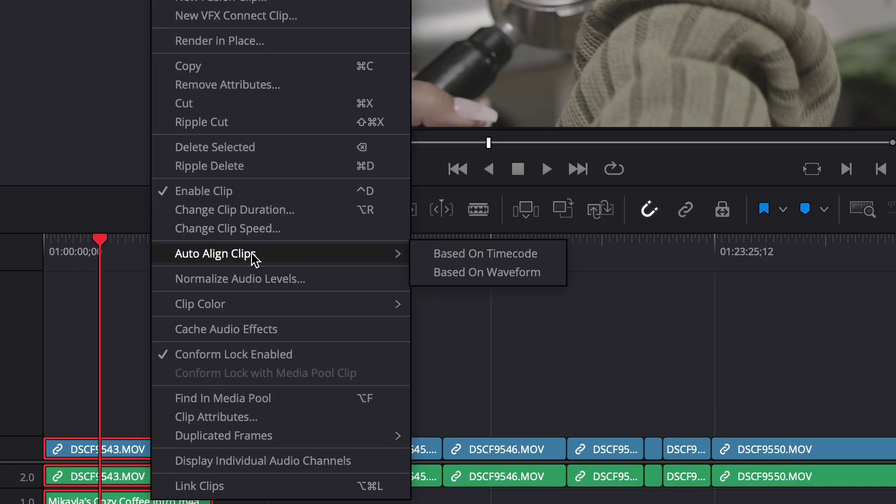
click(468, 277)
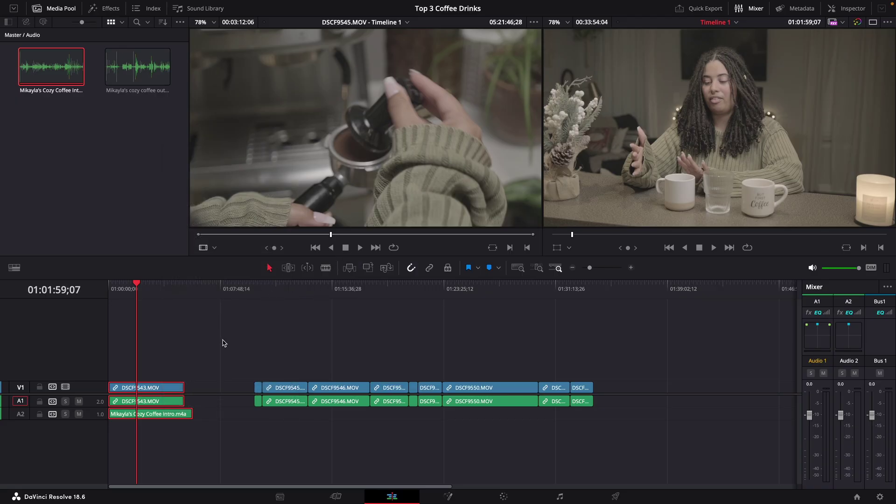
- Disable DSCF9543.MOV's camera audio clip on A1
click(182, 354)
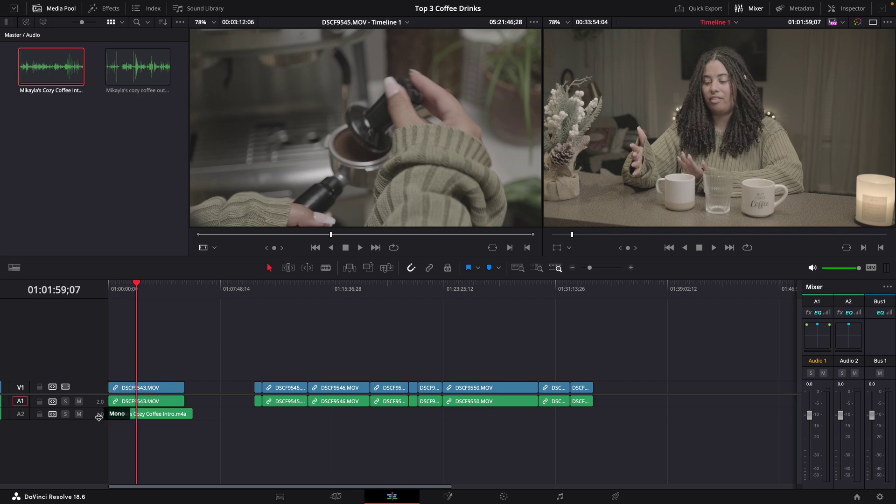
click(129, 405)
key(d)
- Play the opening from 01:00:25;29 and scrub forward to confirm the lip sync
drag(139, 293, 136, 293)
scroll(88, 424, up, 3)
scroll(162, 425, up, 3)
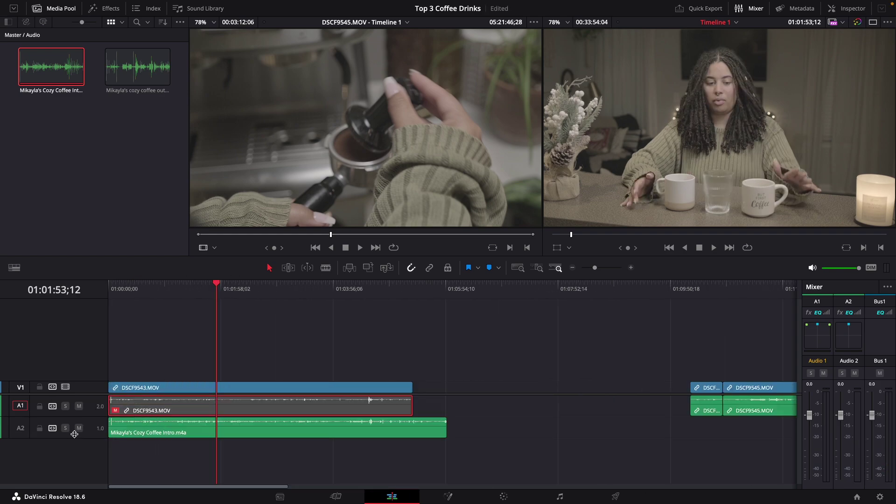
scroll(74, 433, up, 2)
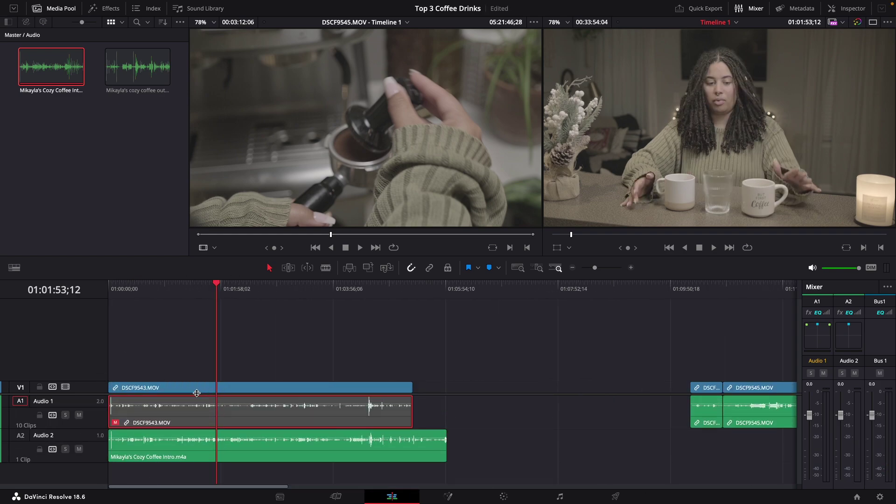
click(134, 293)
key(space)
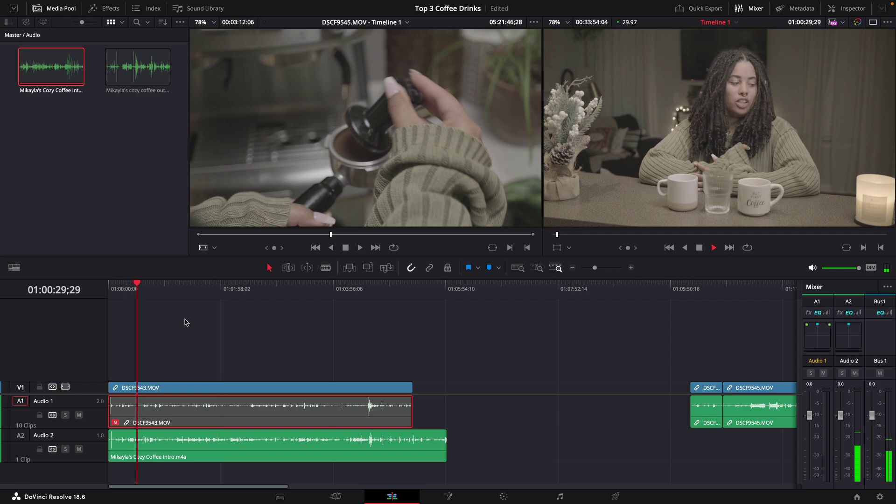
key(space)
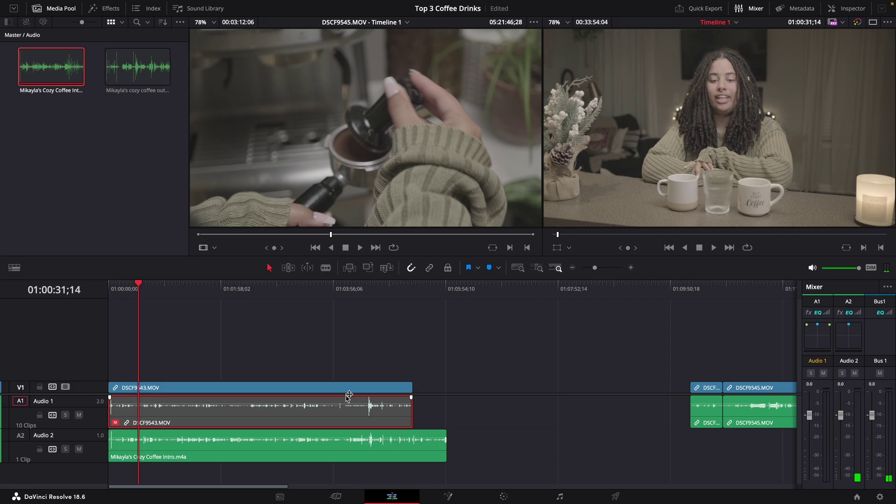
drag(186, 297, 275, 307)
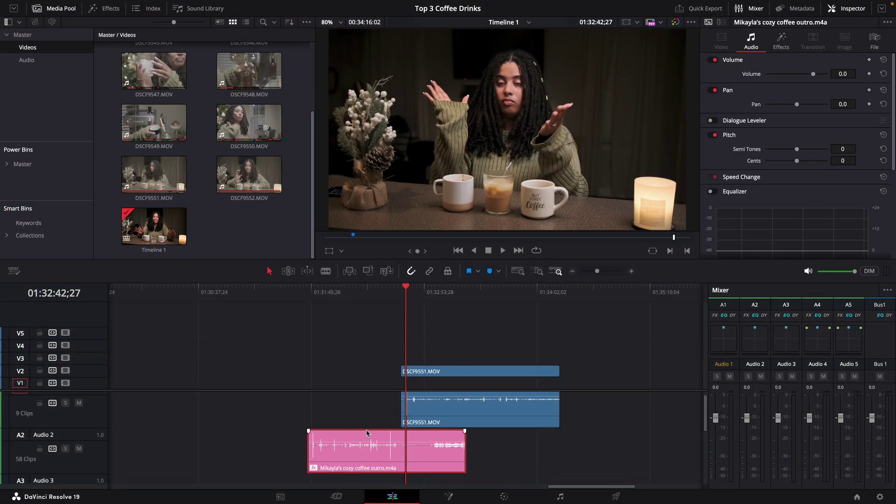
- Deselect the outro .m4a clip now sitting on A2 near DSCF9551.MOV
click(563, 450)
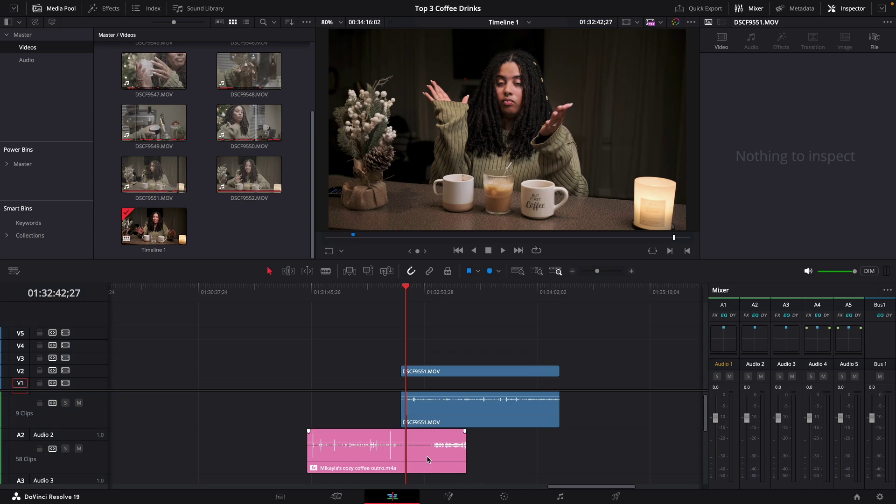
- Shift the outro clip slightly earlier on A2 and compare its waveform with DSCF9551.MOV's camera audio
drag(429, 460, 416, 459)
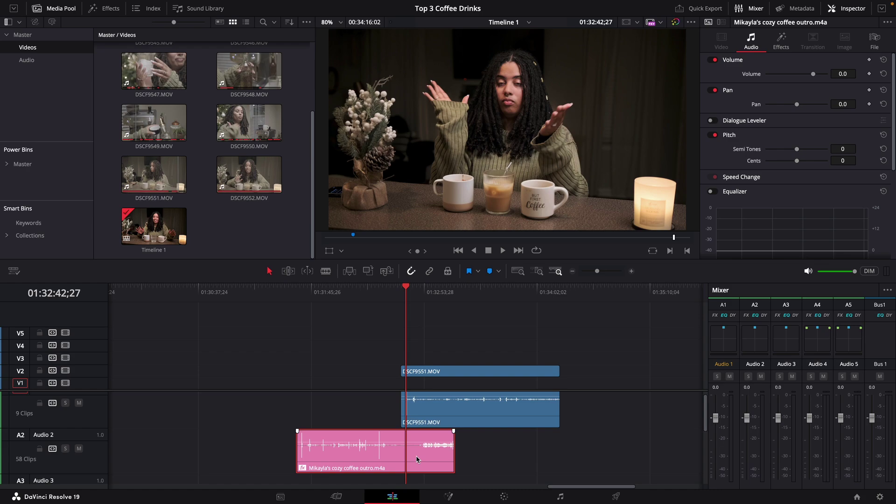
scroll(415, 456, down, 2)
scroll(415, 456, up, 5)
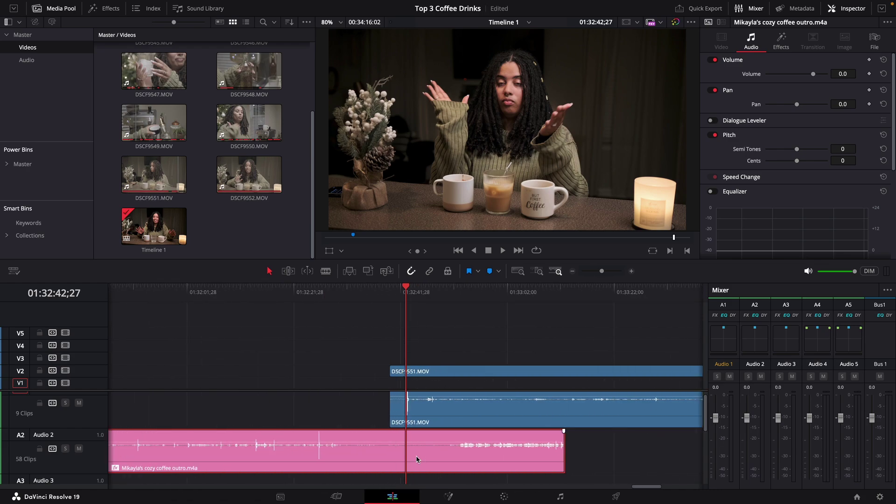
scroll(415, 455, up, 3)
scroll(416, 456, down, 4)
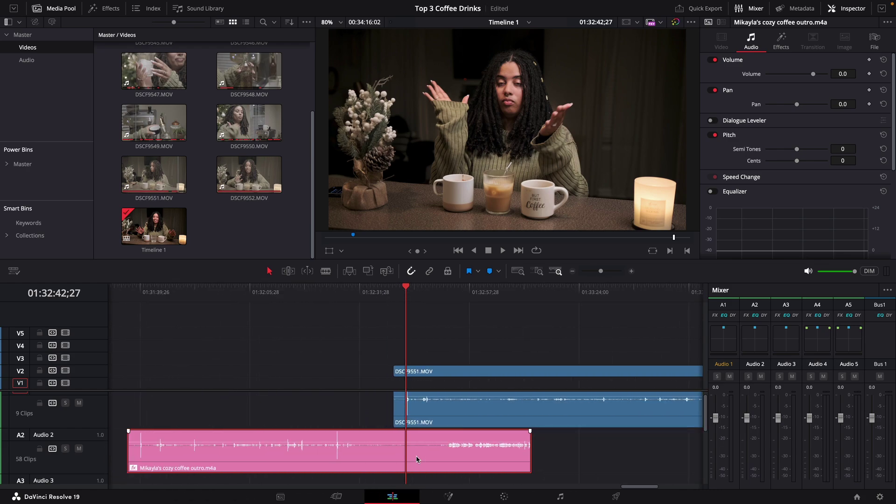
scroll(415, 456, down, 1)
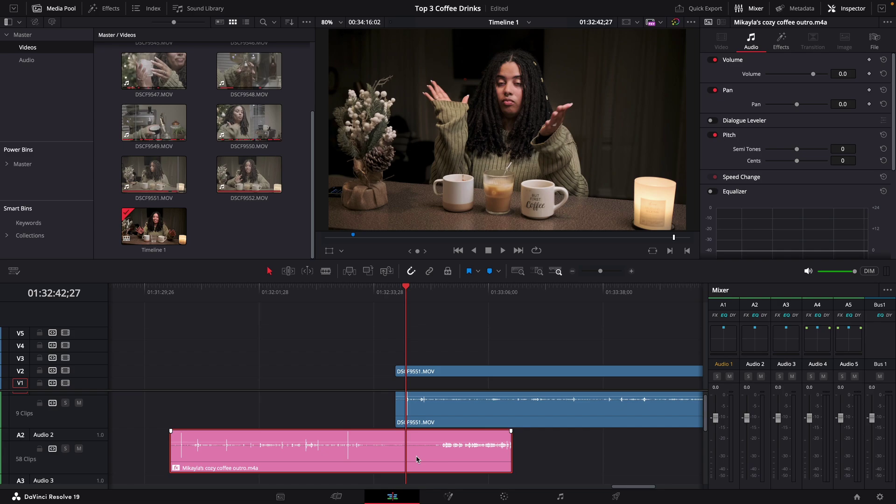
scroll(416, 455, up, 6)
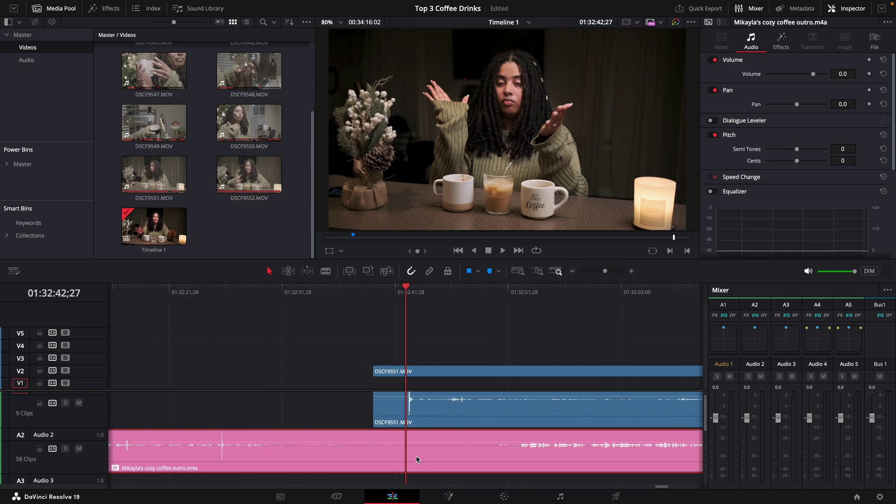
shift+scroll(436, 422, up, 3)
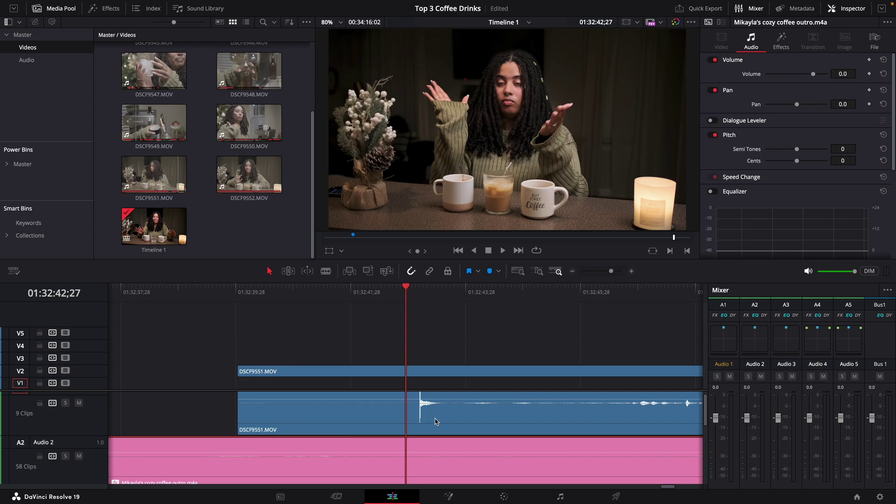
scroll(435, 421, down, 5)
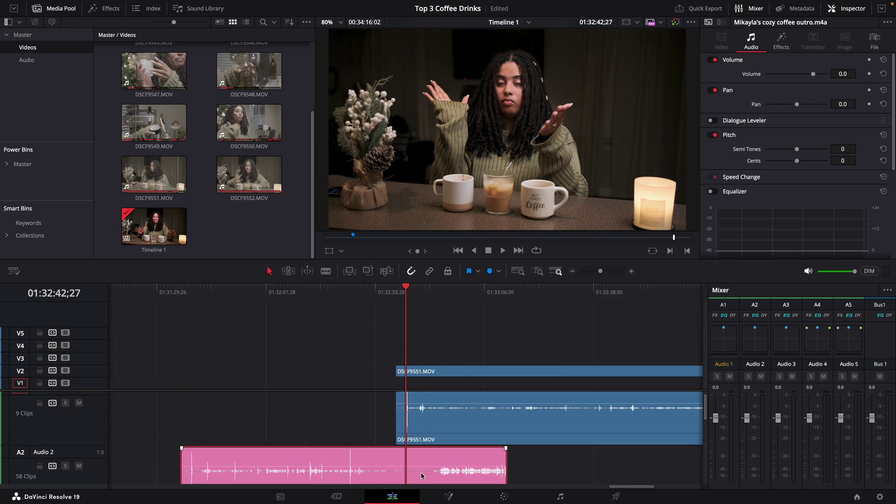
- Move the outro audio left to end where DSCF9551.MOV begins, then play that section to check it
drag(424, 481, 312, 473)
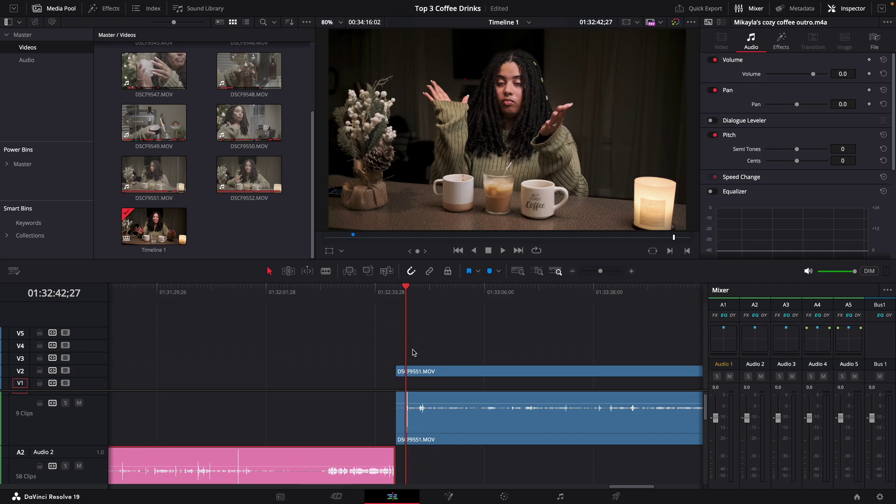
click(400, 294)
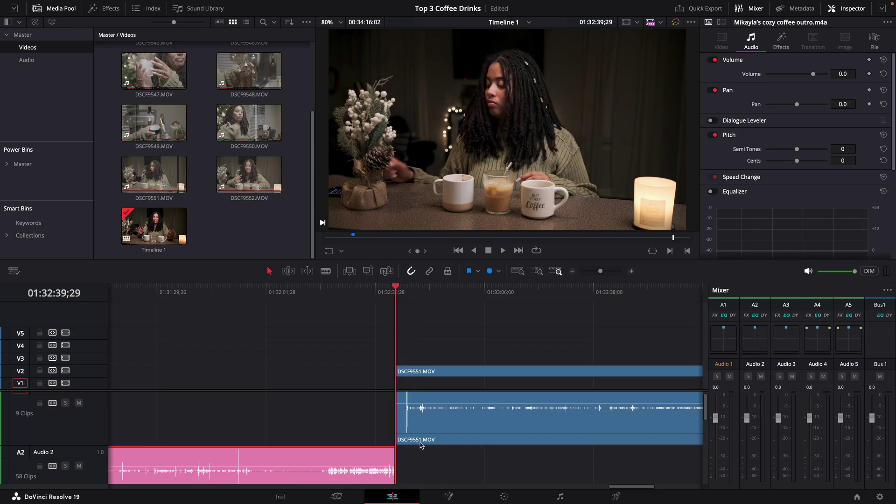
scroll(452, 422, up, 4)
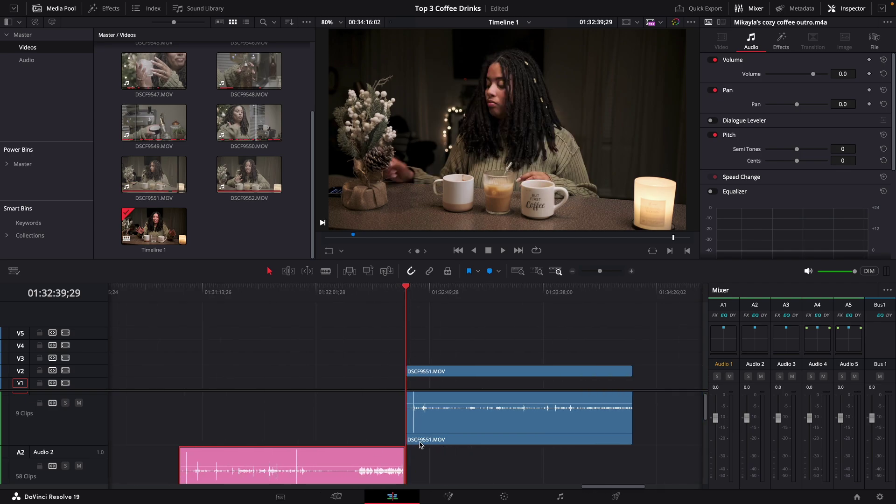
click(418, 295)
key(space)
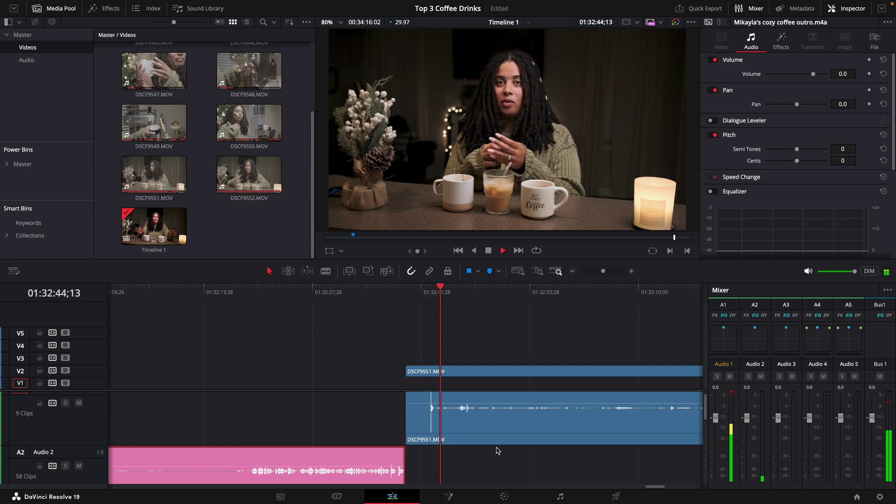
key(space)
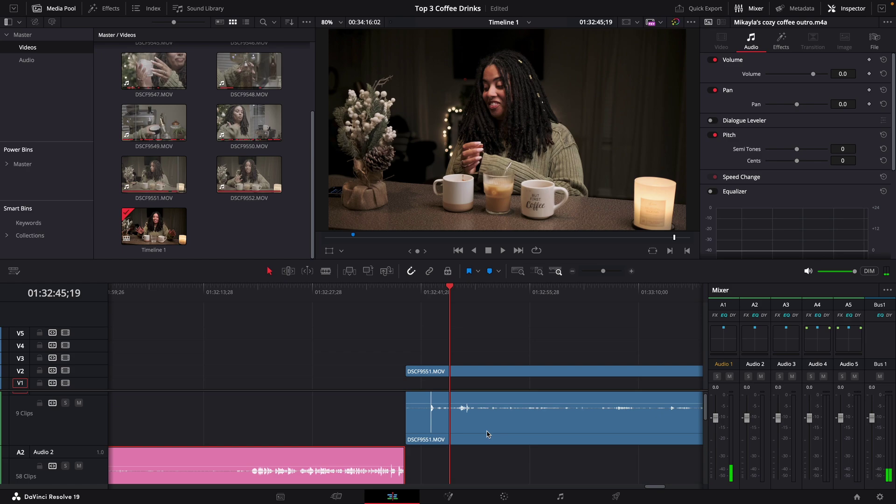
scroll(486, 434, down, 2)
scroll(468, 437, up, 2)
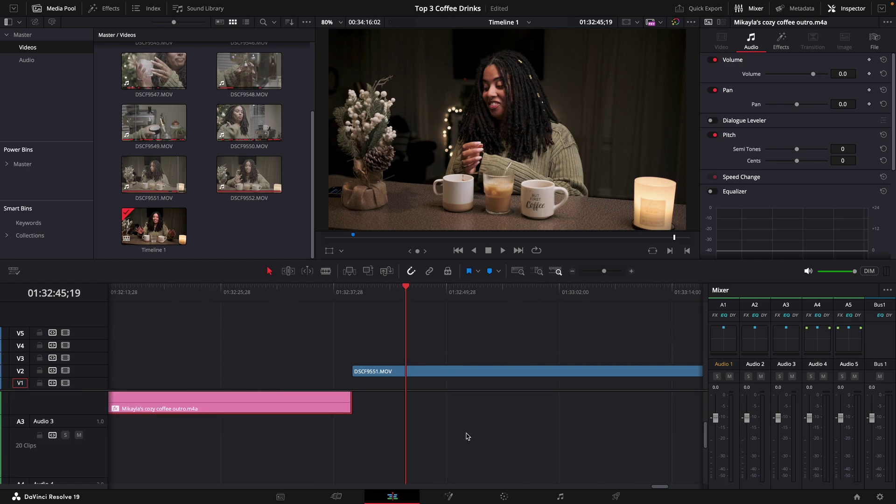
scroll(466, 436, down, 3)
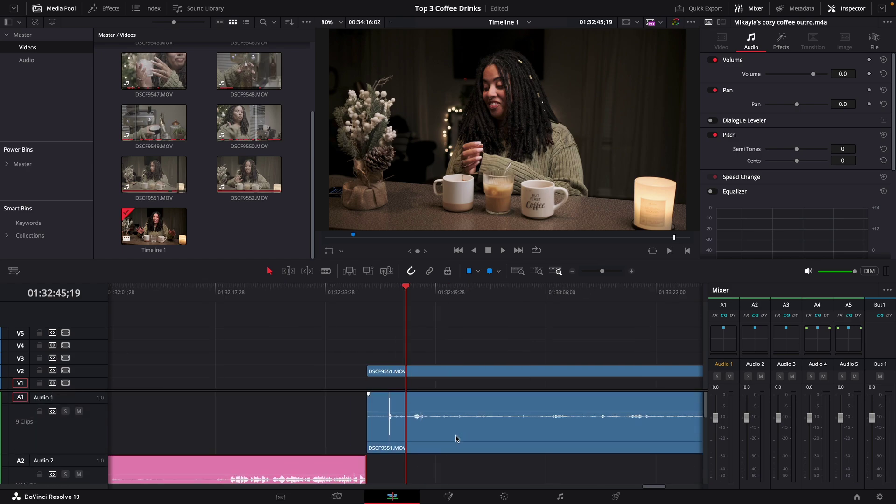
scroll(459, 436, up, 1)
scroll(445, 387, down, 2)
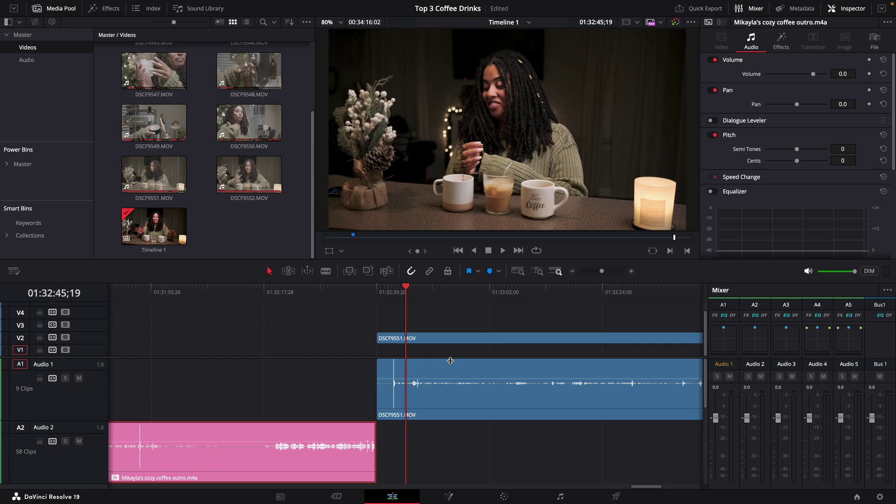
scroll(448, 423, down, 3)
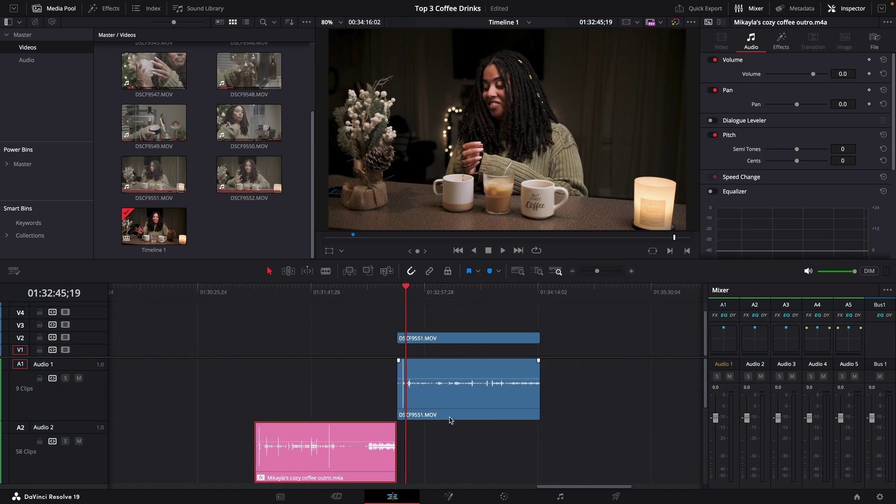
click(451, 297)
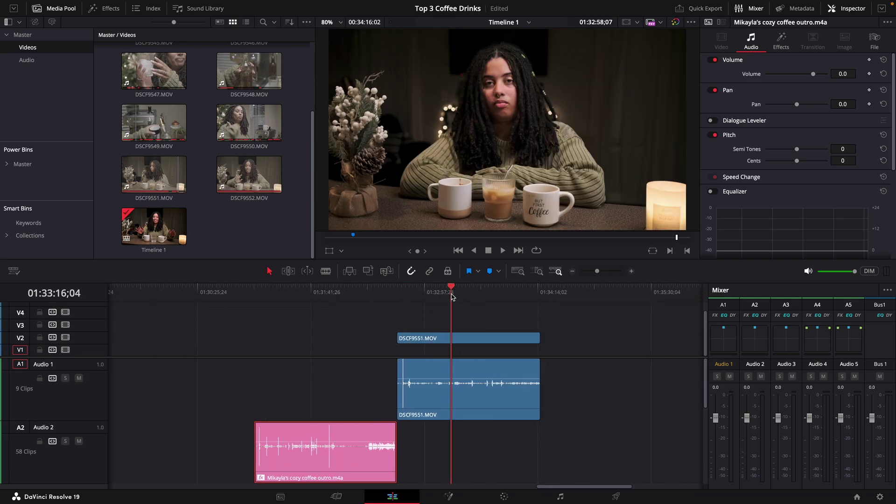
scroll(340, 468, down, 3)
scroll(343, 456, up, 4)
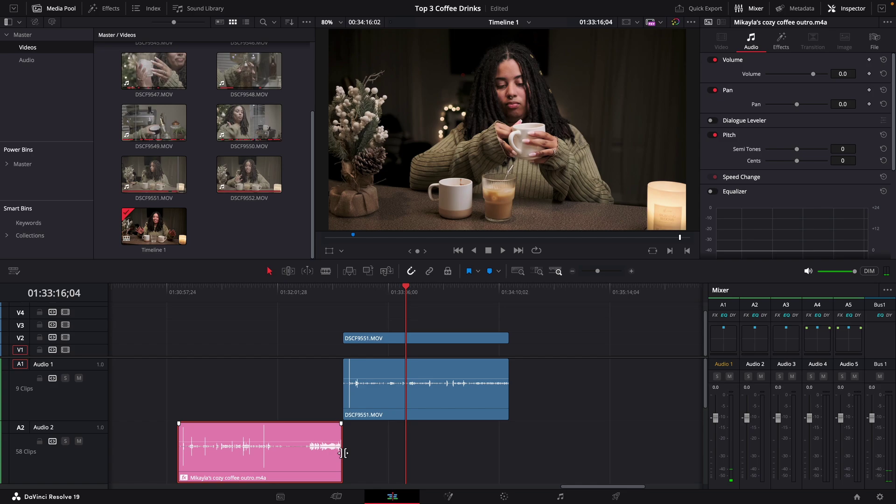
drag(304, 295, 191, 337)
scroll(345, 447, up, 5)
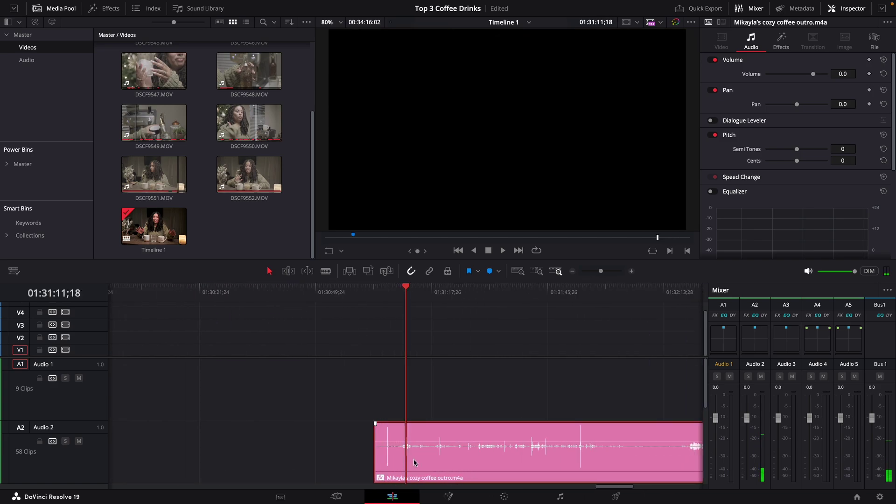
scroll(415, 462, up, 2)
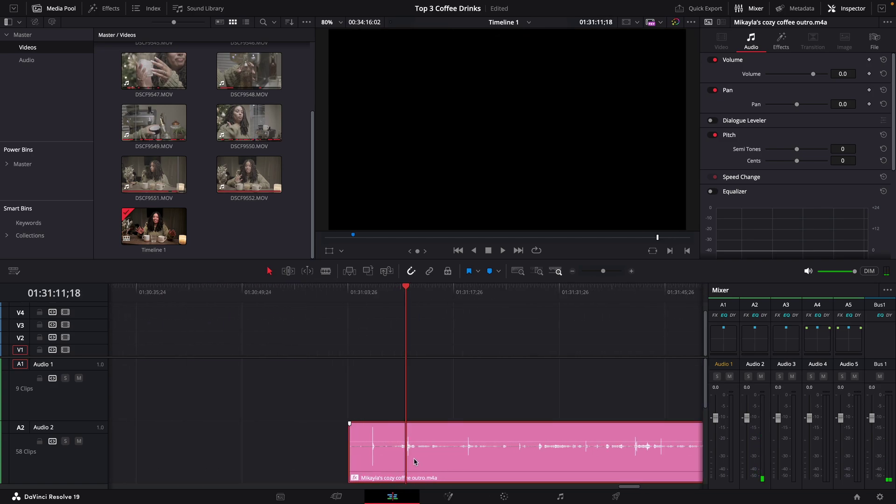
click(372, 299)
scroll(374, 303, down, 2)
click(548, 306)
scroll(516, 415, up, 3)
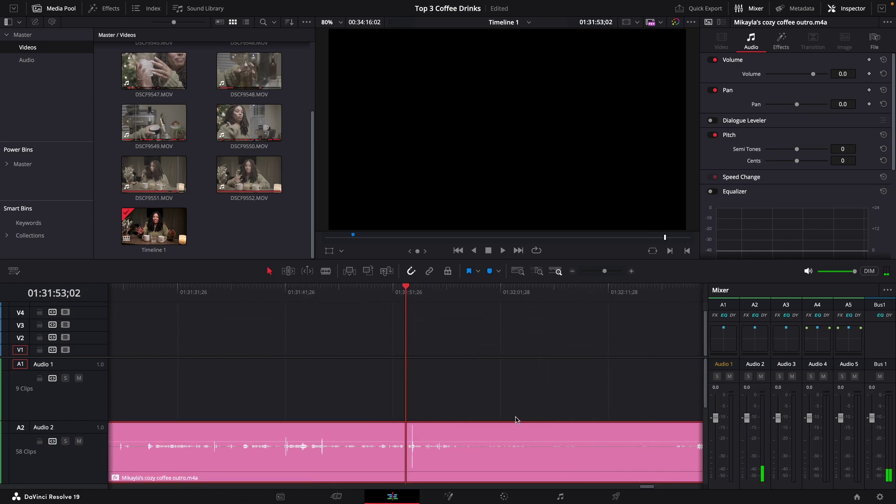
key(space)
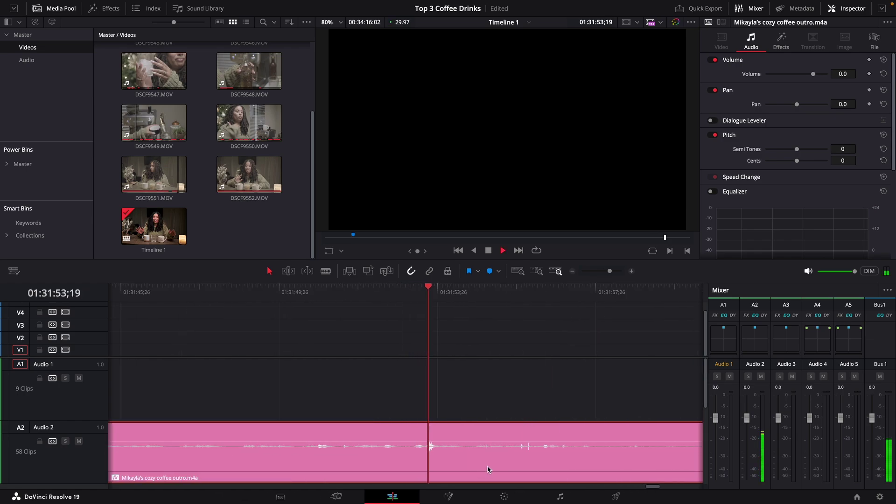
scroll(487, 466, down, 3)
key(space)
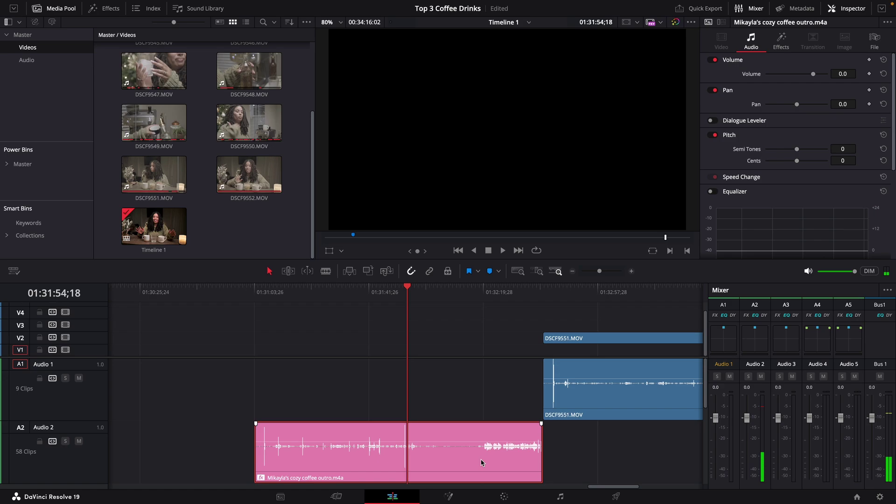
scroll(481, 463, down, 1)
- Move the outro .m4a right to start beneath DSCF9551.MOV and play from just before the clap spike
drag(427, 466, 596, 465)
click(494, 294)
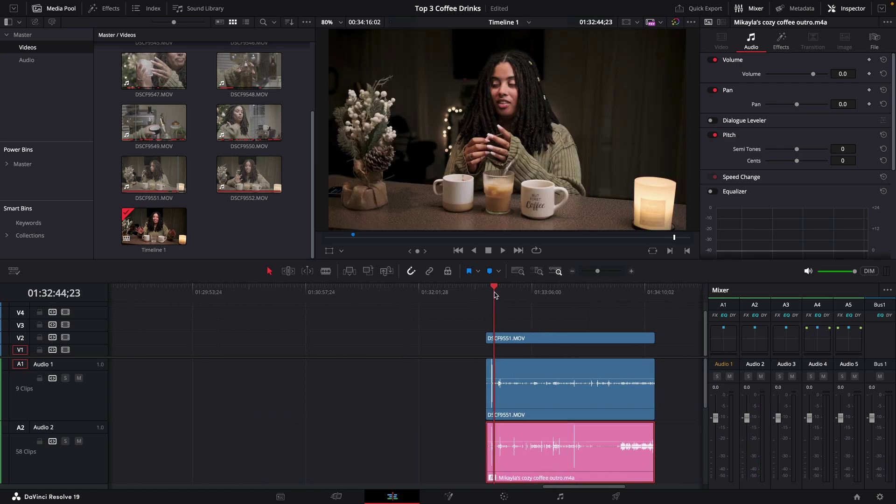
scroll(500, 314, up, 6)
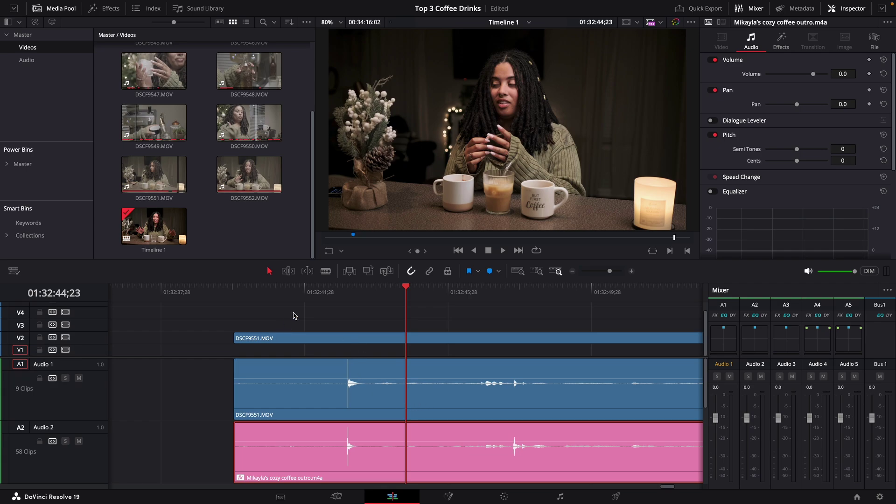
click(318, 295)
key(space)
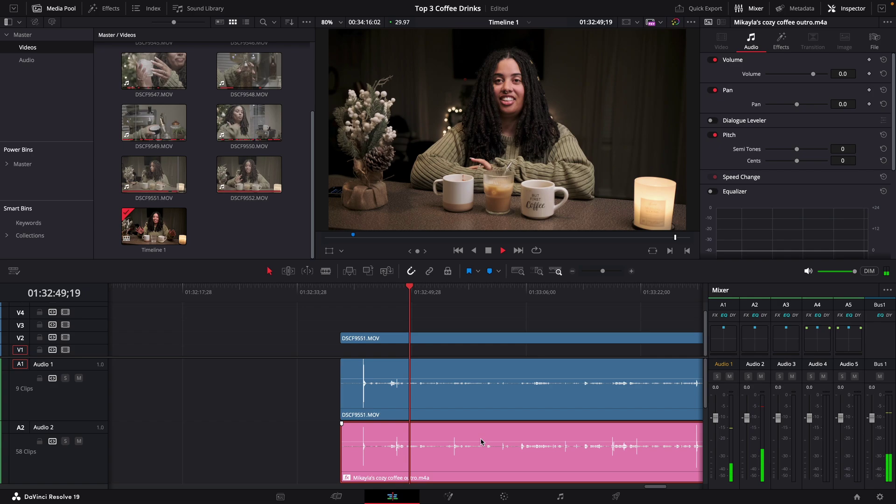
- Nudge the A2 outro clip until its clap and later spikes match A1's camera audio, replaying to confirm
key(space)
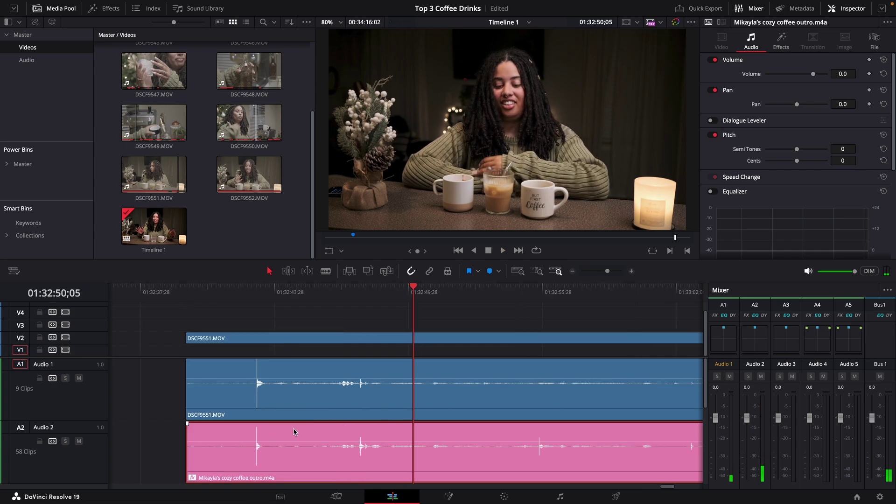
drag(290, 429, 284, 429)
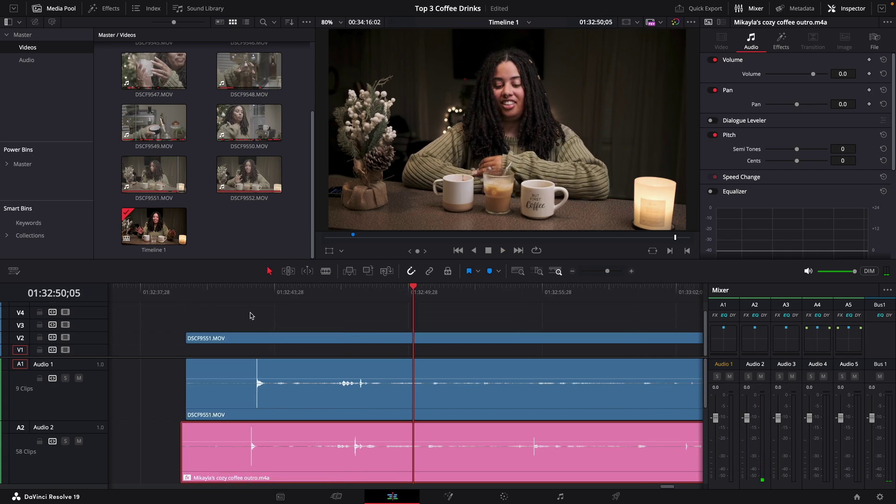
click(231, 289)
key(space)
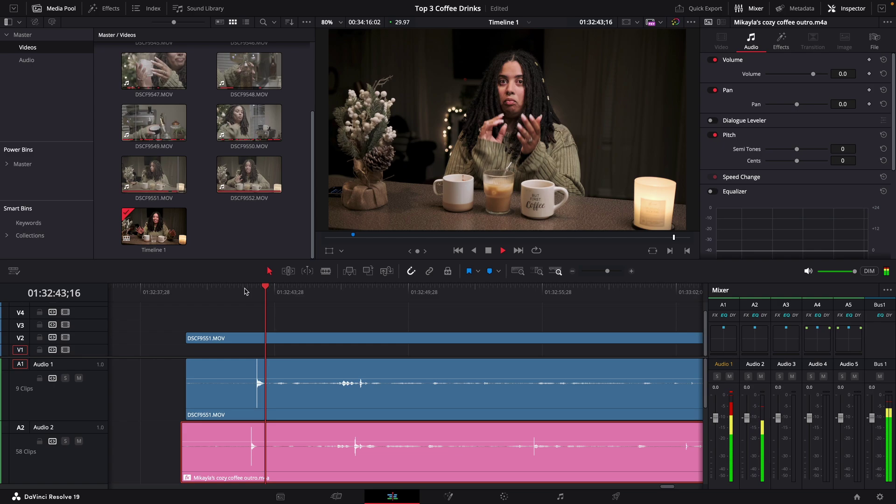
click(359, 290)
key(ctrl+equal)
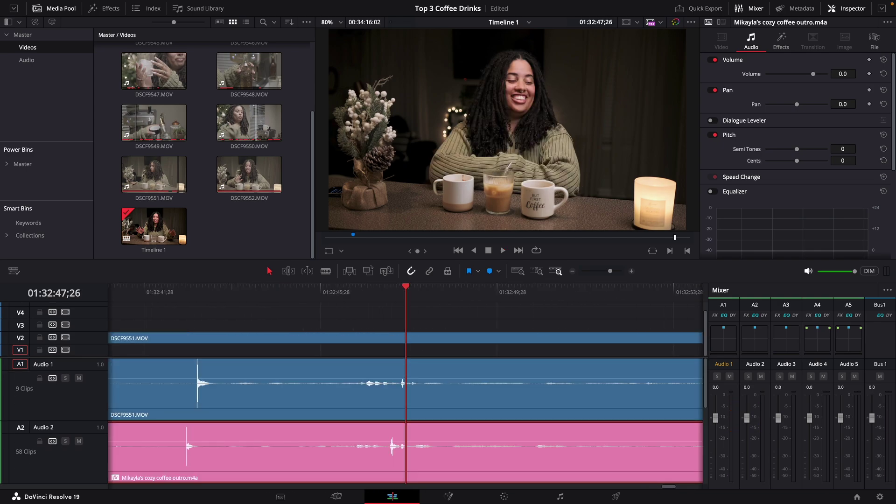
scroll(298, 439, left, 4)
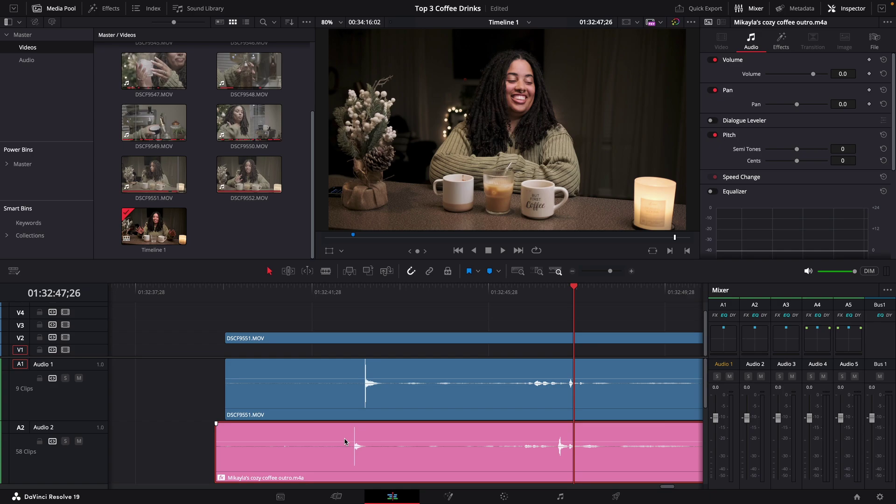
drag(331, 428, 342, 428)
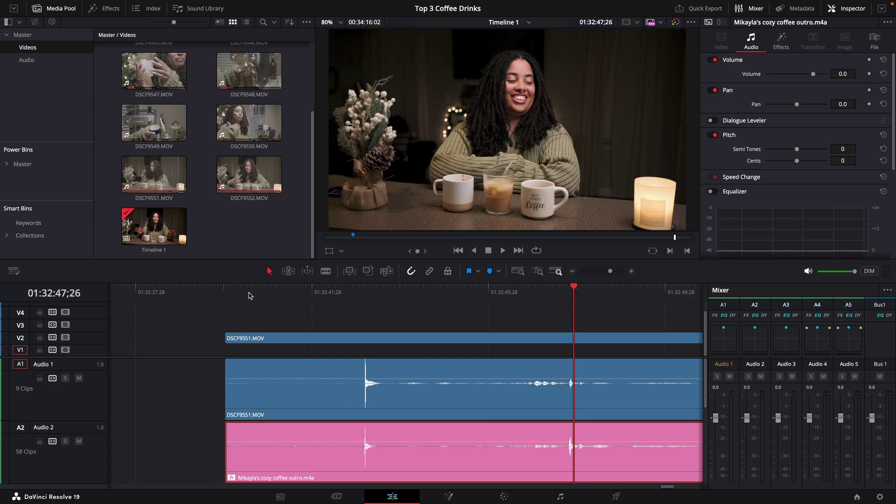
click(234, 294)
key(space)
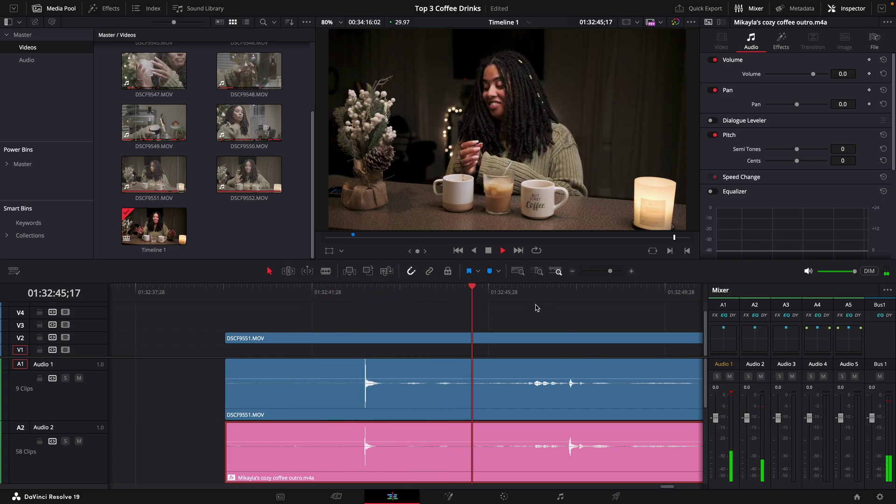
- Disable DSCF9551.MOV's camera audio clip on A1, leaving the outro .m4a as the sound source
key(ctrl+minus)
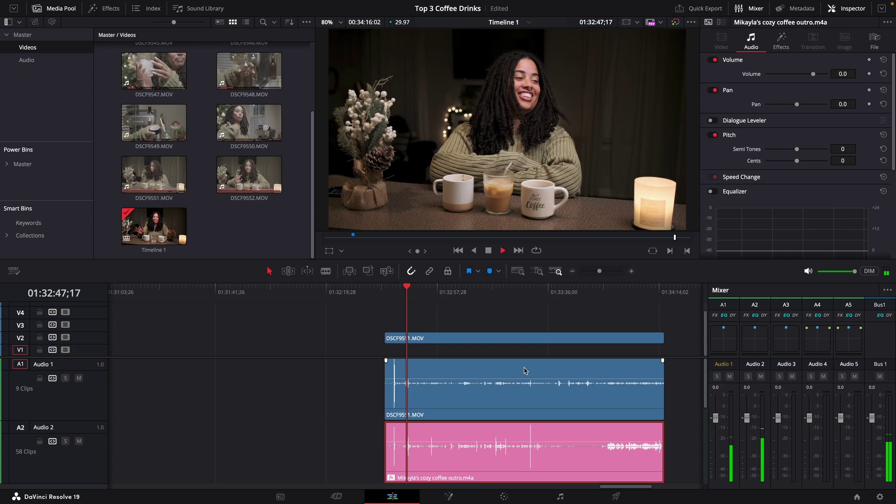
key(space)
click(436, 374)
key(ctrl+minus)
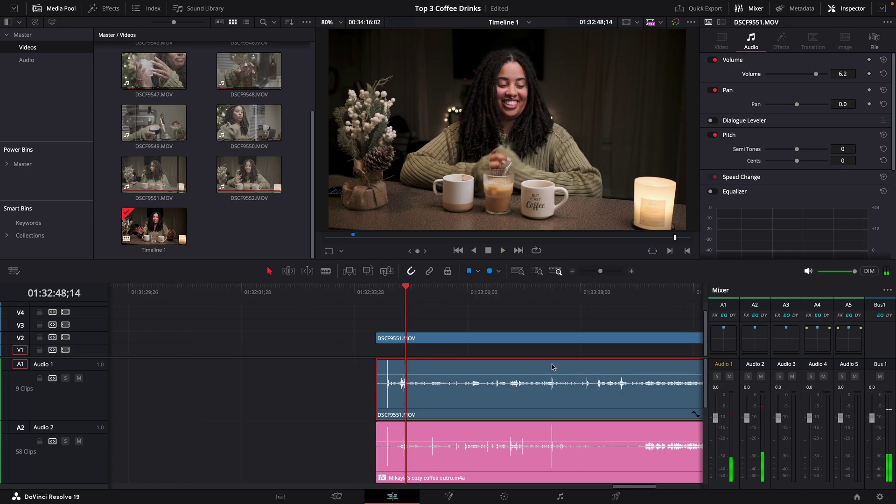
key(ctrl+minus)
click(617, 297)
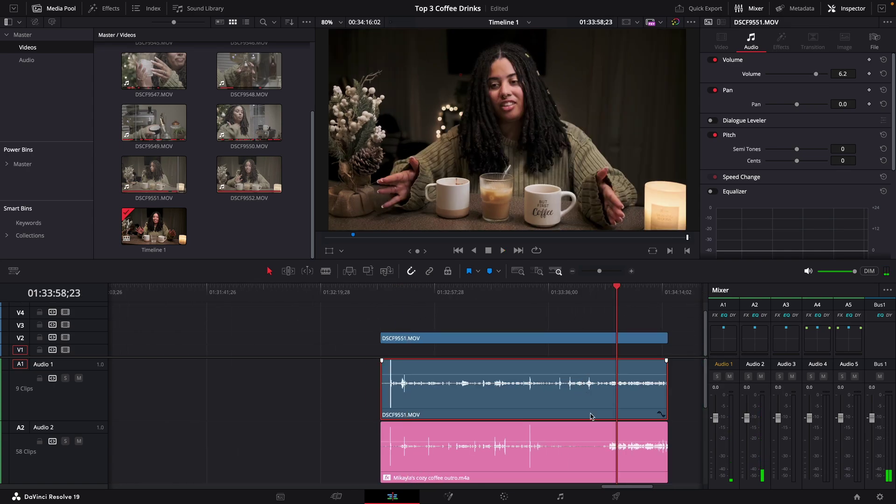
key(d)
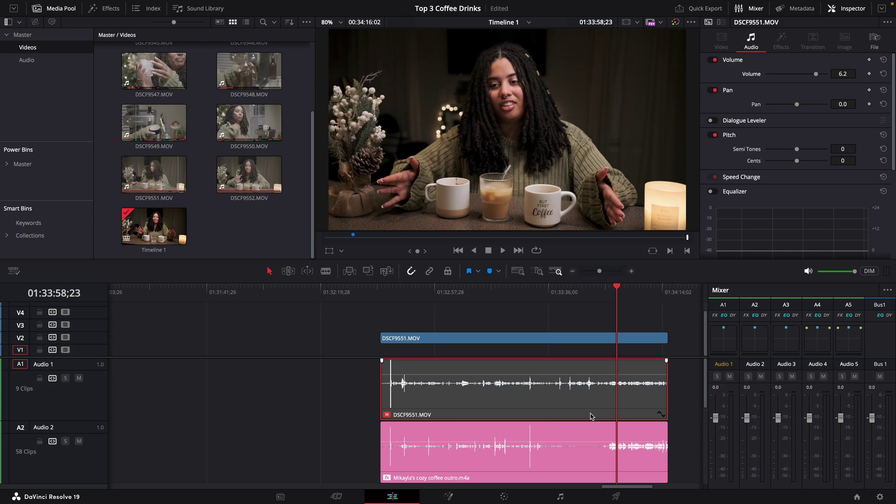
click(603, 292)
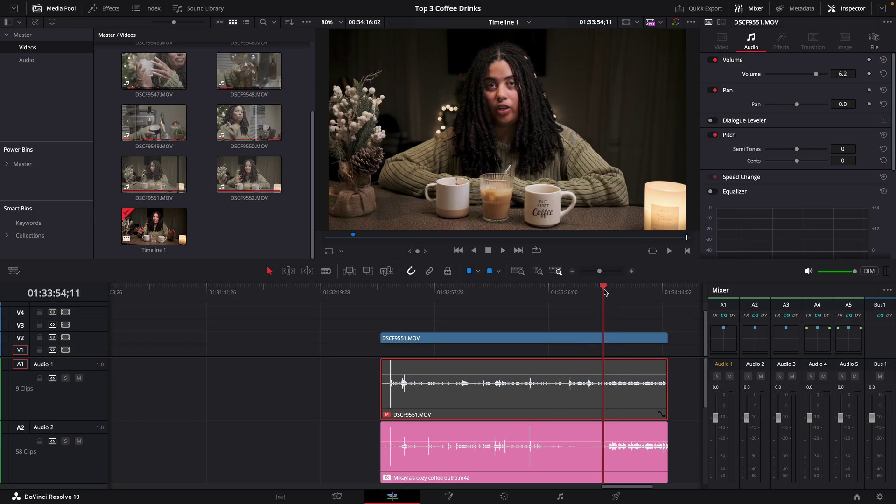
key(space)
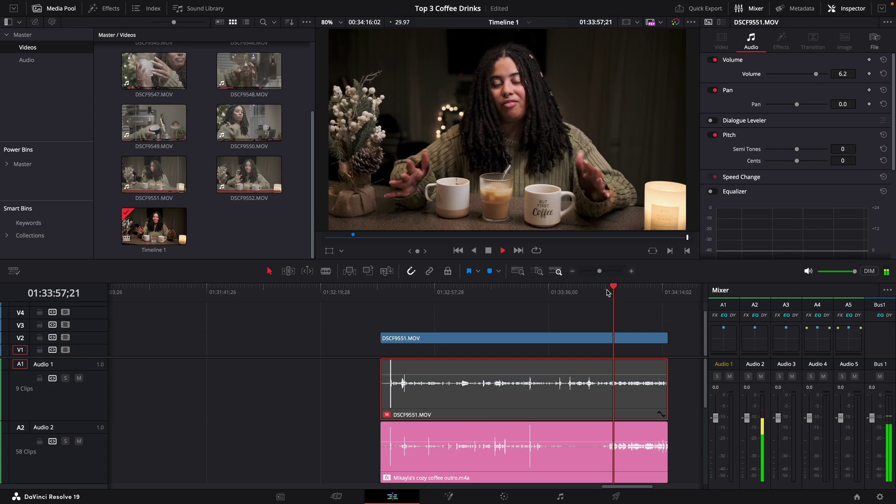
key(space)
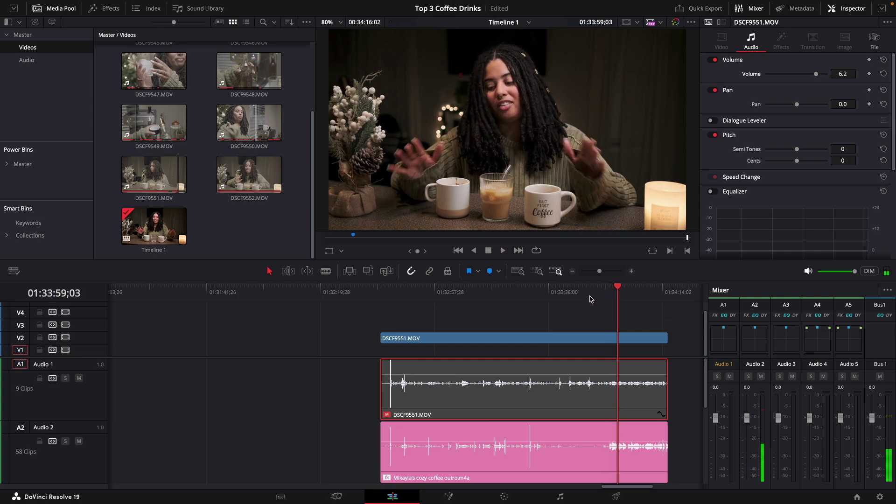